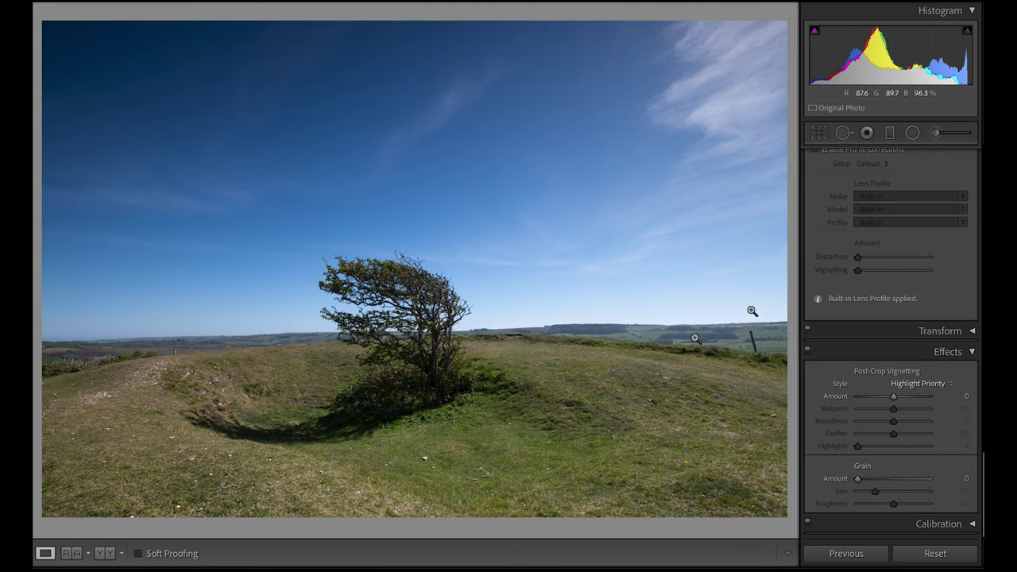
Raise the photo's exposure to +0.50
scroll(887, 310, "up", 5)
scroll(888, 311, "up", 5)
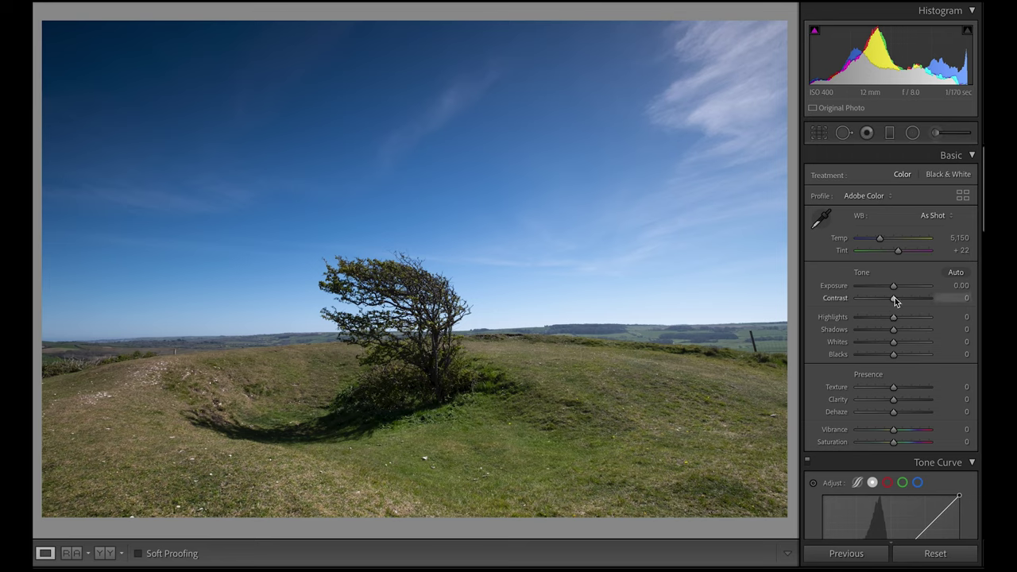
left_click_drag(897, 287, 900, 287)
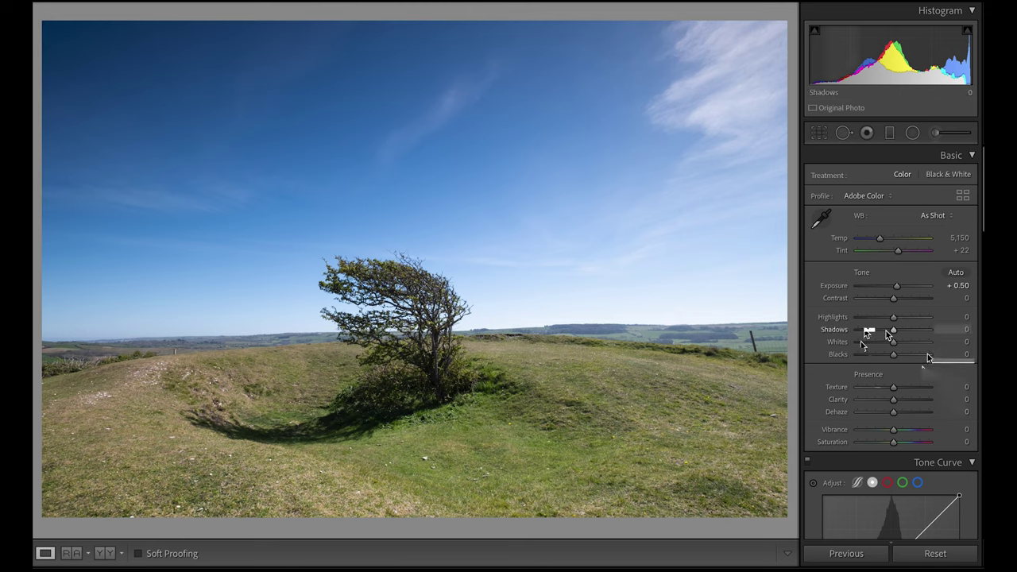
Lift the black point of the tone curve to an output of 35 to fade the shadows
scroll(890, 334, "down", 5)
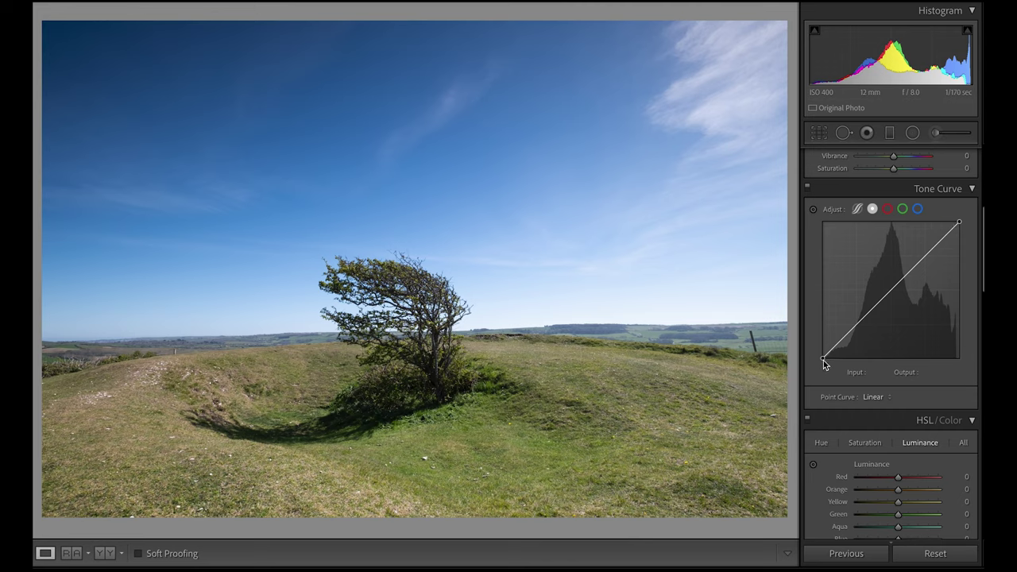
mouse_move(823, 361)
left_click(823, 360)
left_click_drag(824, 361, 812, 371)
mouse_move(813, 362)
left_mouse_down()
mouse_move(820, 316)
mouse_move(812, 377)
mouse_move(817, 344)
left_mouse_up()
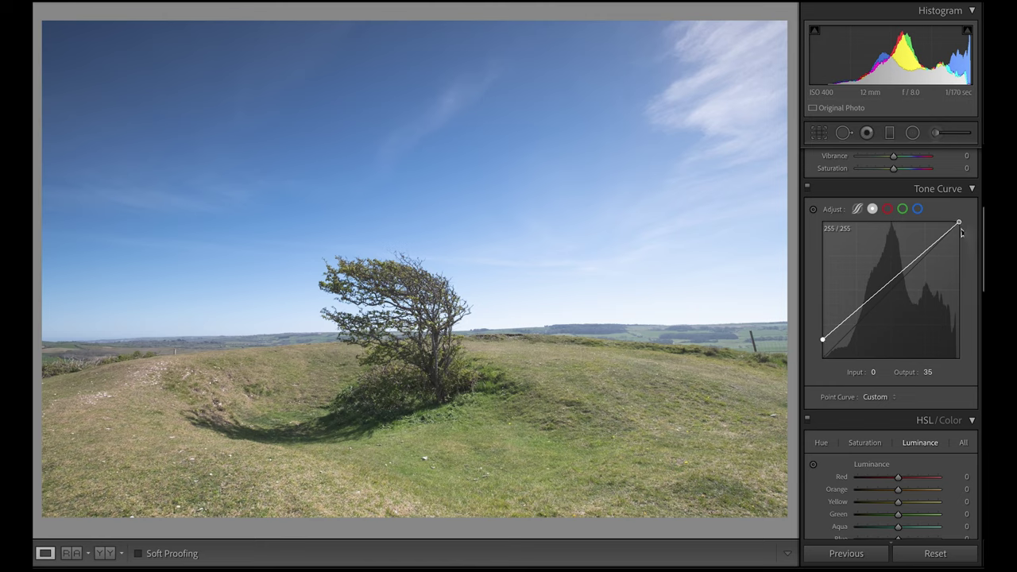
Add a control point near the tone curve's upper end, lower the white point to output 233, and raise the black point to output 40
left_click_drag(961, 224, 958, 223)
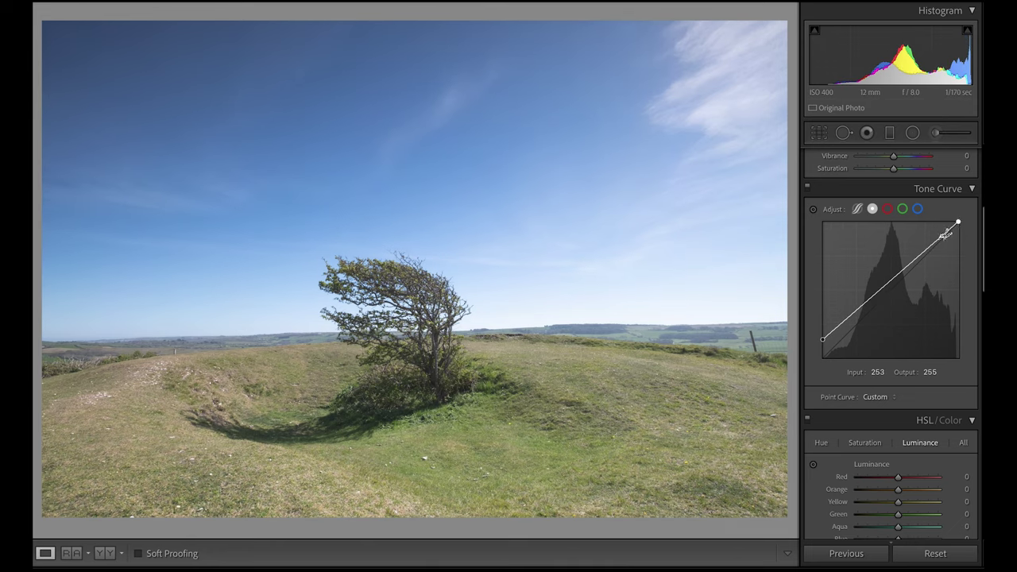
left_click(938, 240)
left_click_drag(959, 224, 961, 234)
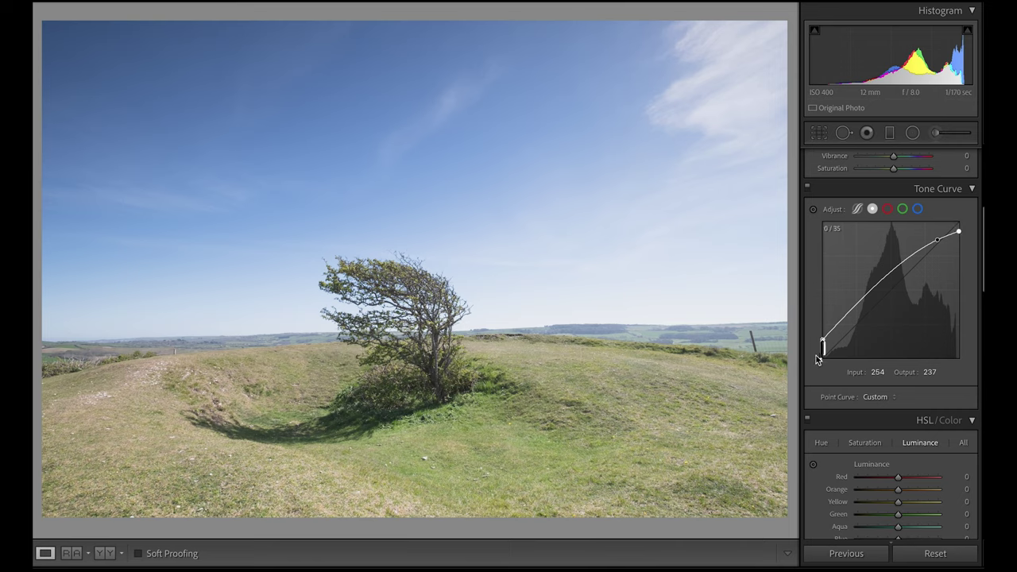
mouse_move(821, 339)
left_mouse_down()
mouse_move(823, 351)
mouse_move(817, 335)
left_mouse_up()
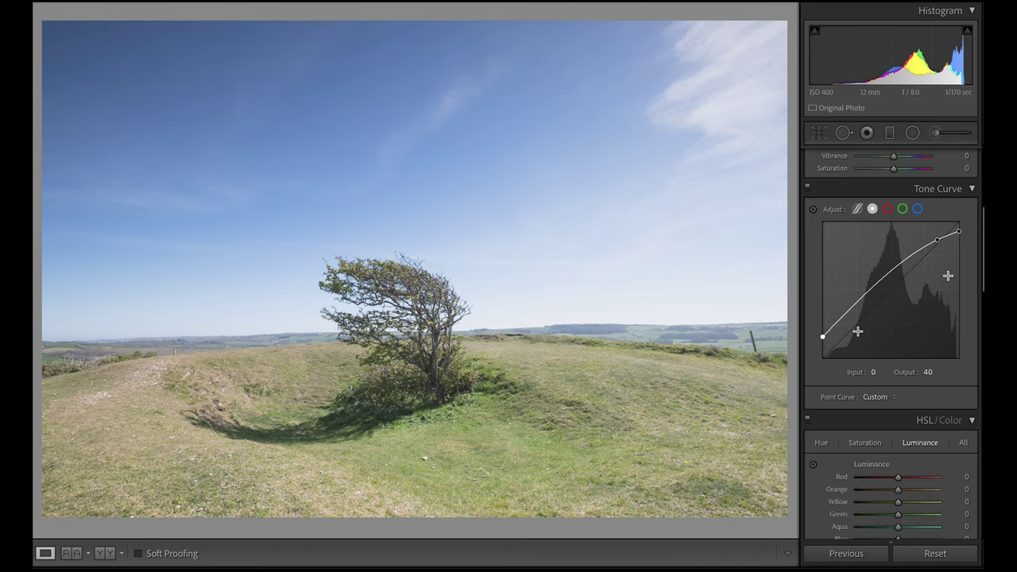
left_click_drag(959, 235, 959, 234)
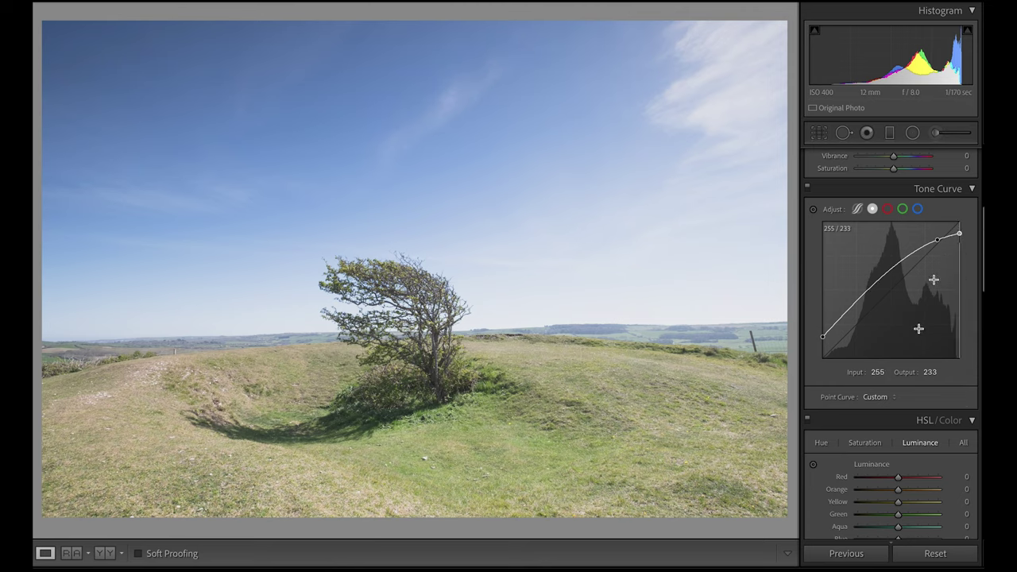
Set the HSL hue to Orange -9, Yellow +25, Green -45, Aqua +6 and Blue -7
scroll(919, 328, "down", 5)
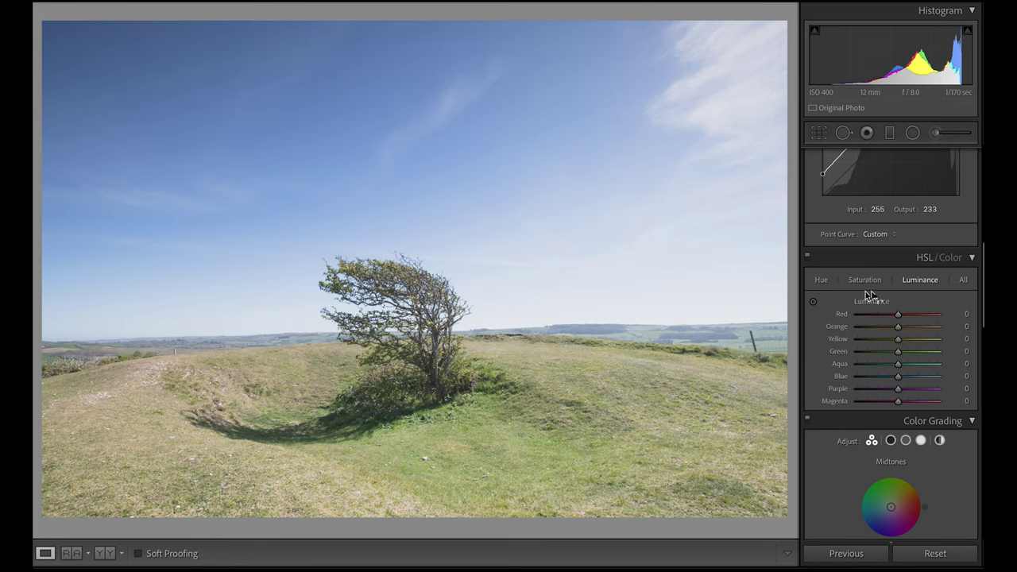
left_click(822, 281)
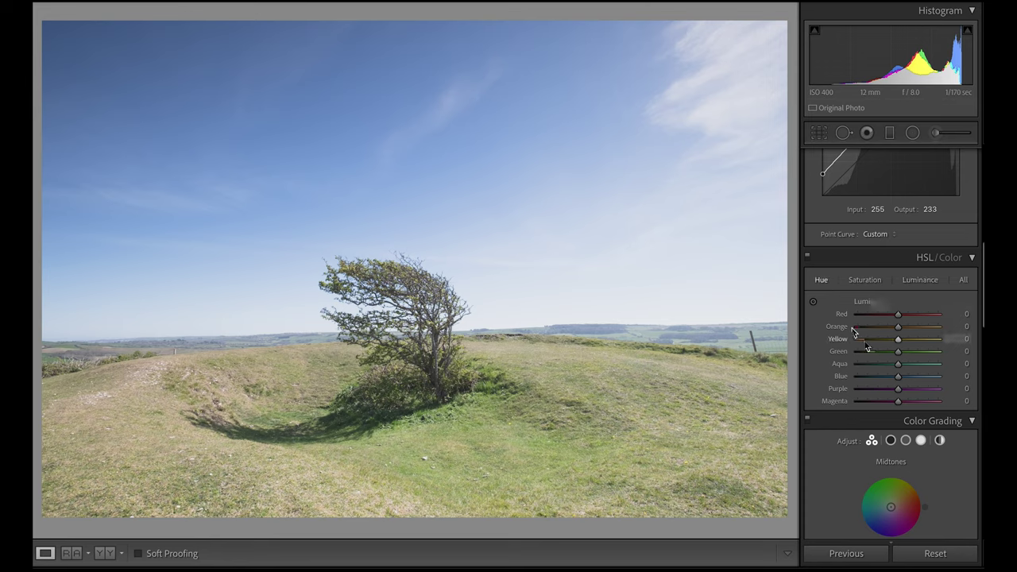
left_click_drag(896, 332, 896, 386)
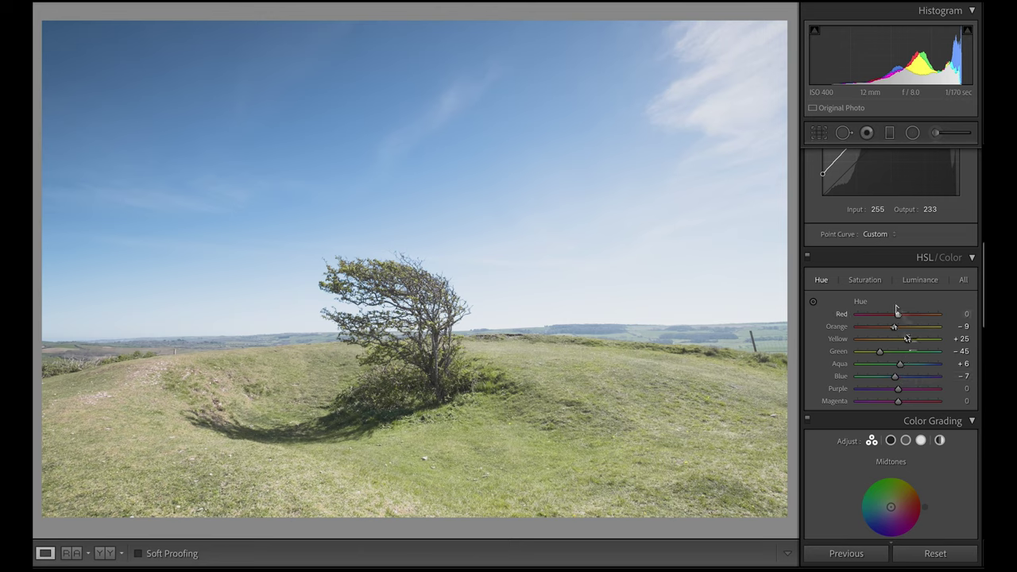
Set the HSL saturation to Red -3, Orange +4, Yellow -19, Green -30, Aqua +2, Blue -35, Purple +15 and Magenta -9
left_click(865, 281)
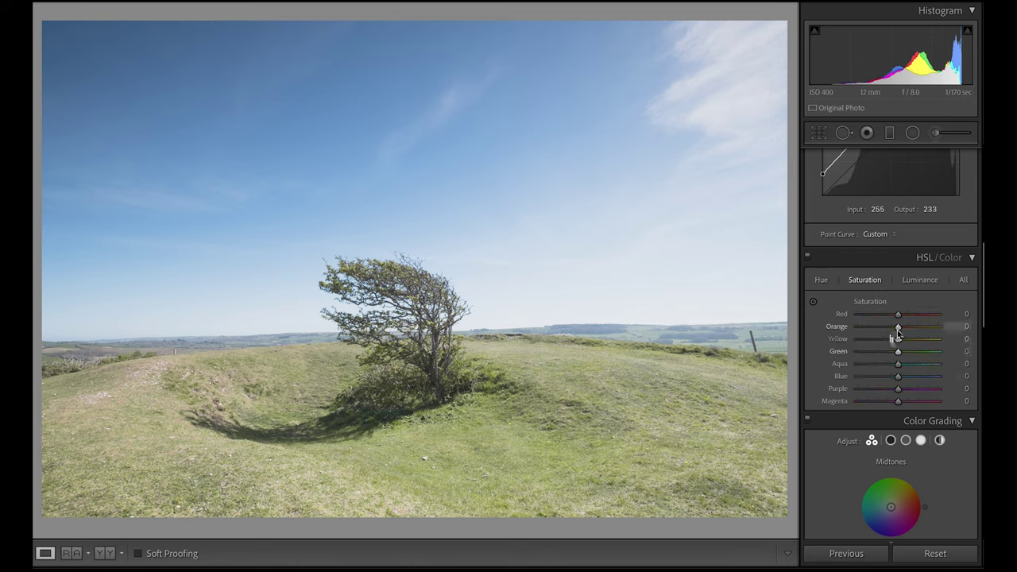
left_click_drag(898, 318, 895, 315)
left_click_drag(897, 326, 895, 404)
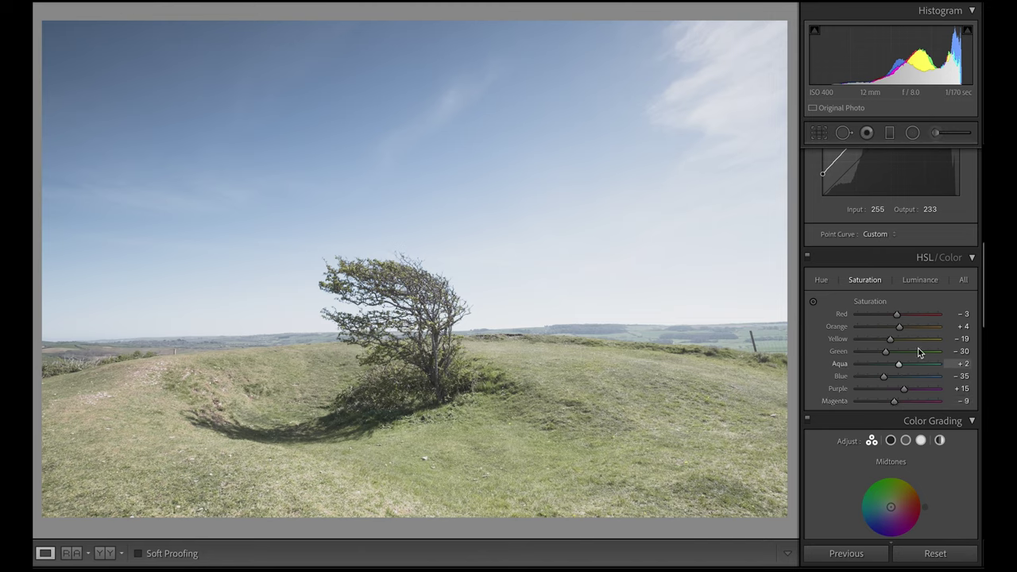
Set the HSL luminance to Red -11, Orange +12, Yellow +16, Green +41, Aqua -10 and Blue -1
left_click(920, 281)
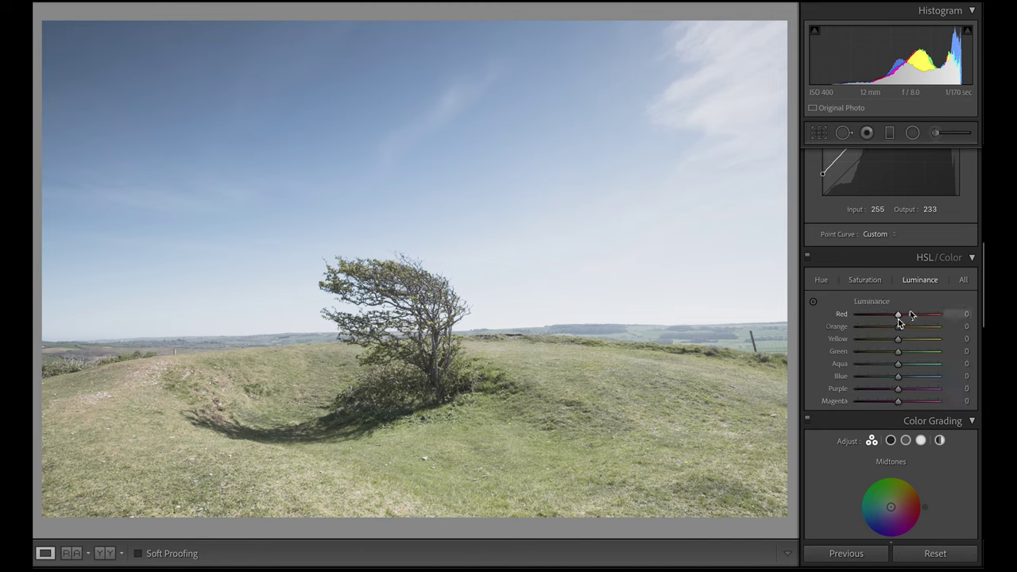
mouse_move(898, 316)
left_mouse_down()
mouse_move(882, 318)
mouse_move(898, 329)
mouse_move(873, 329)
mouse_move(900, 329)
left_mouse_up()
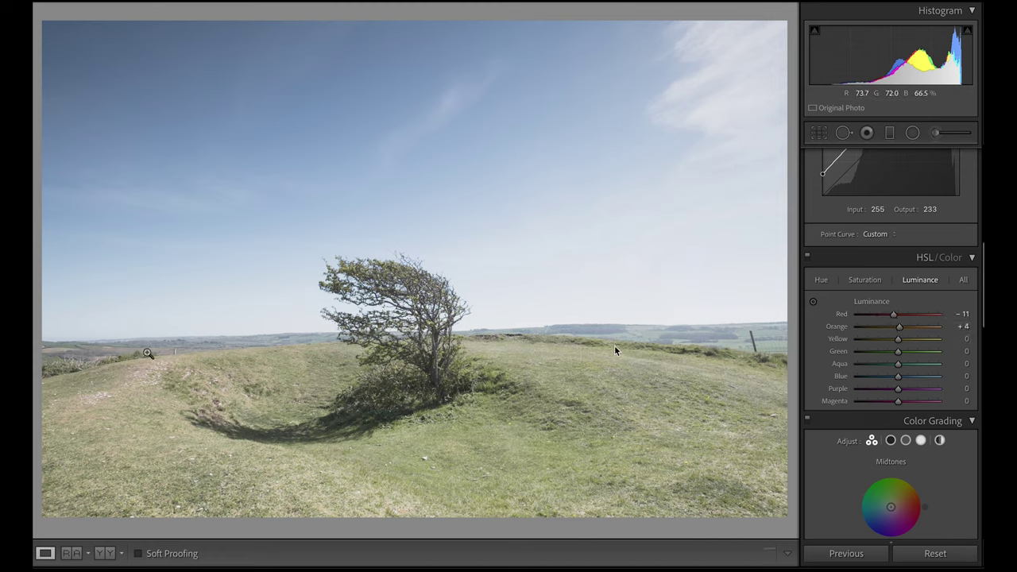
left_click_drag(900, 327, 911, 378)
left_click_drag(901, 379, 899, 374)
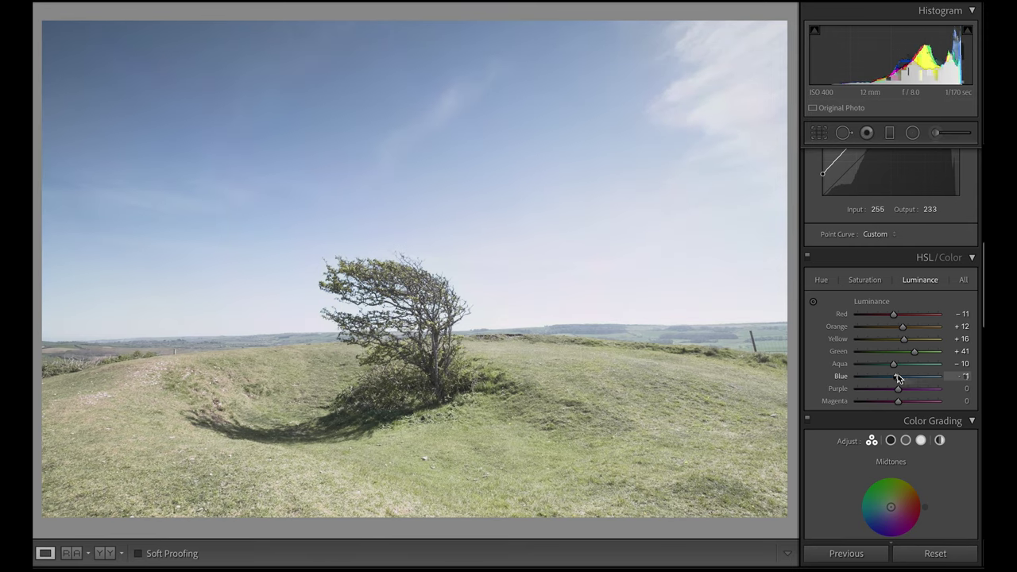
Refine the tone curve with the black point at output 41, the upper point at 193/200 and the white point at 249/226
scroll(898, 374, "up", 2)
scroll(899, 375, "up", 3)
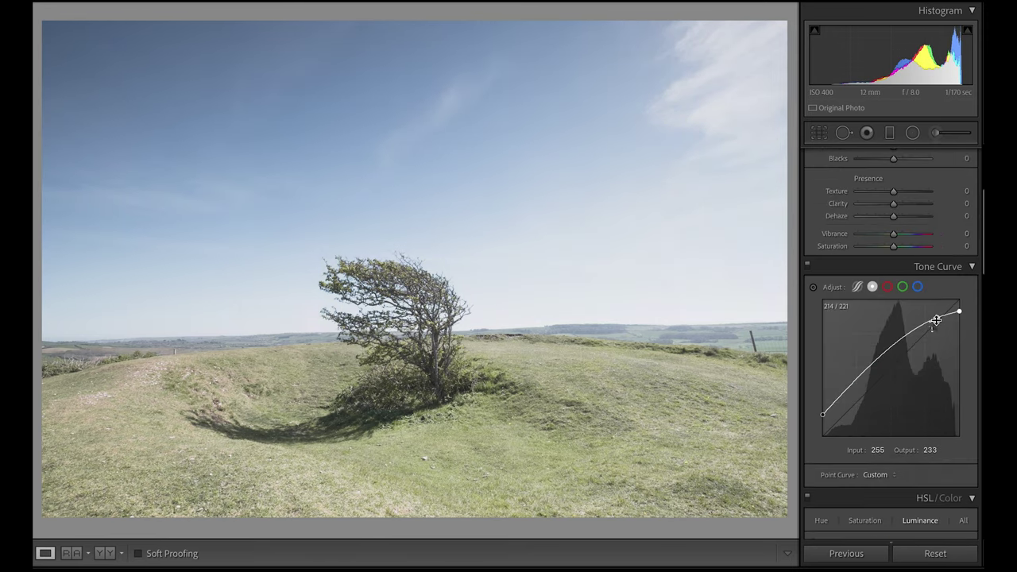
left_click_drag(937, 318, 960, 322)
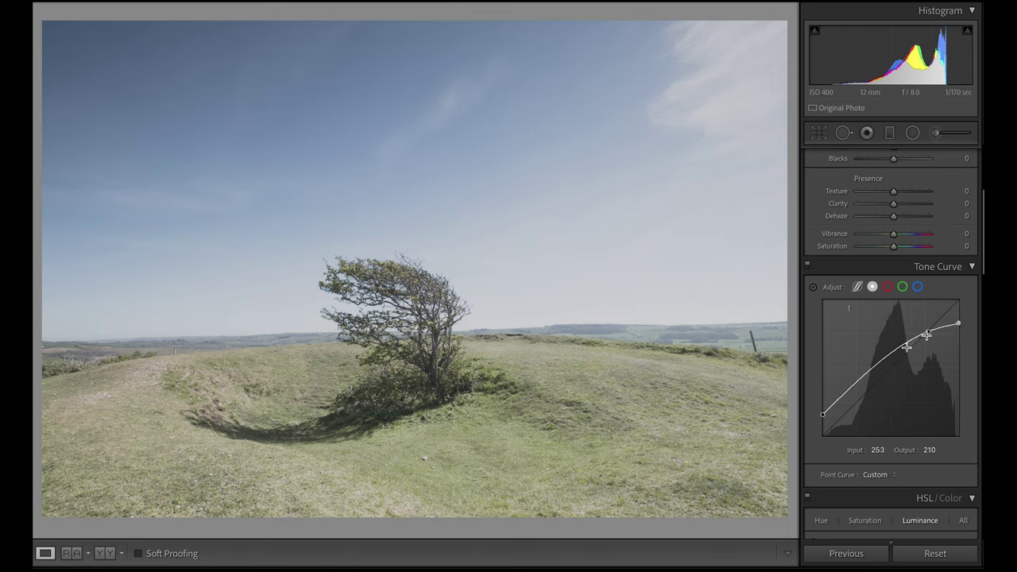
mouse_move(823, 412)
left_mouse_down()
mouse_move(824, 383)
mouse_move(824, 425)
mouse_move(822, 414)
left_mouse_up()
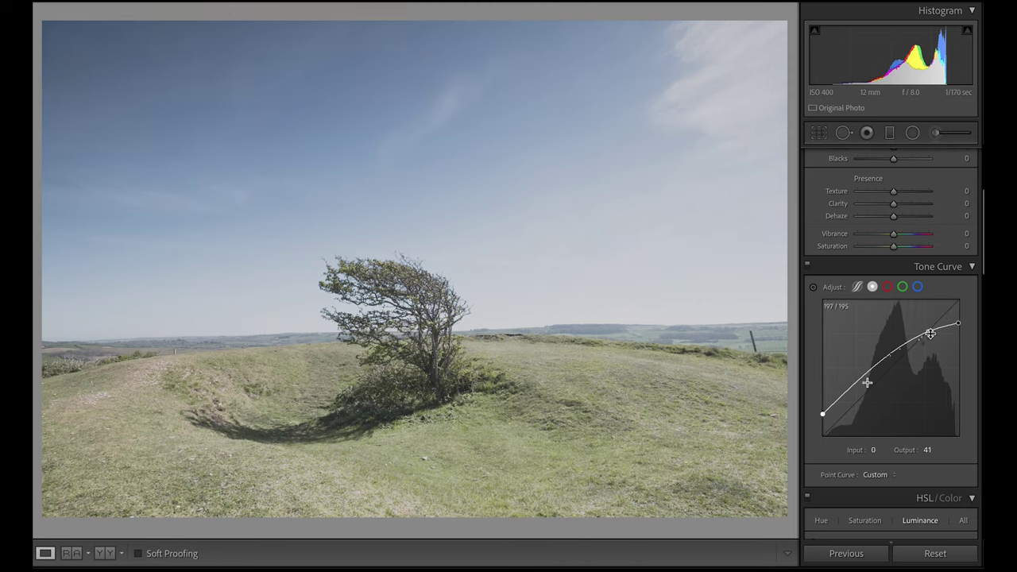
left_click_drag(930, 332, 926, 328)
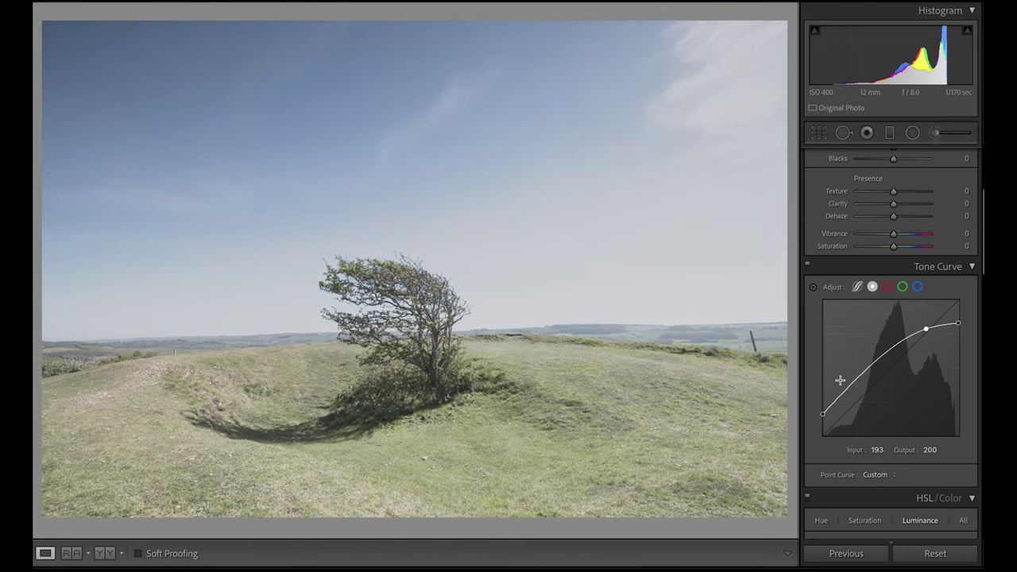
key("XF86MonBrightnessUp")
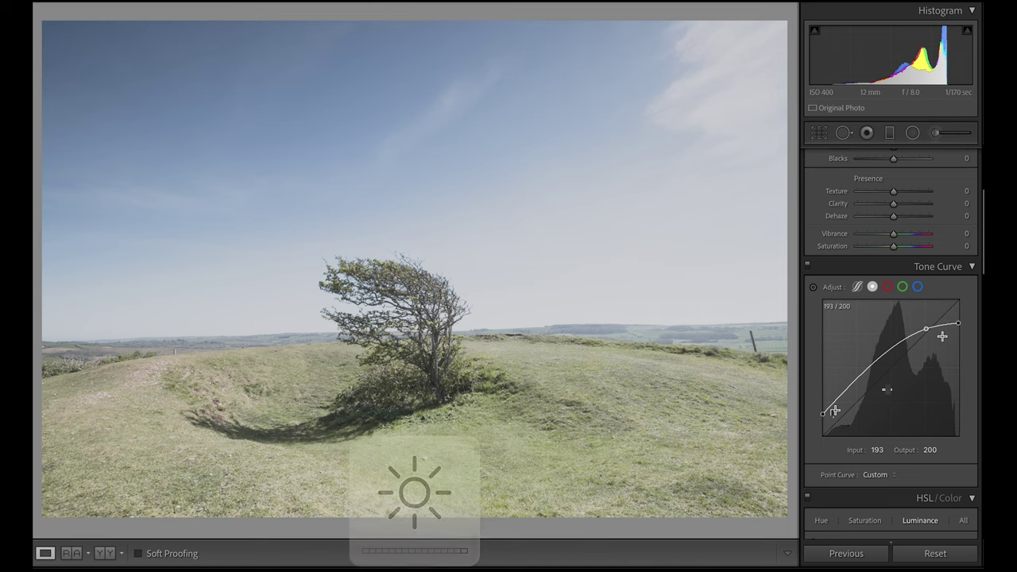
left_click_drag(958, 323, 957, 313)
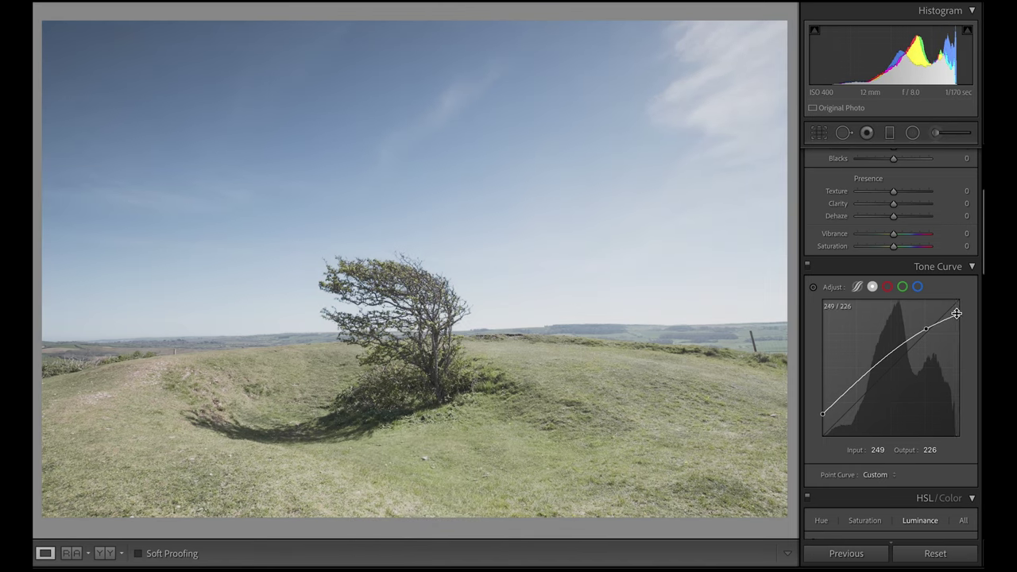
Add film grain to the photo with amount 23, size 33 and roughness 46, judging it on a magnified view
scroll(965, 349, "down", 6)
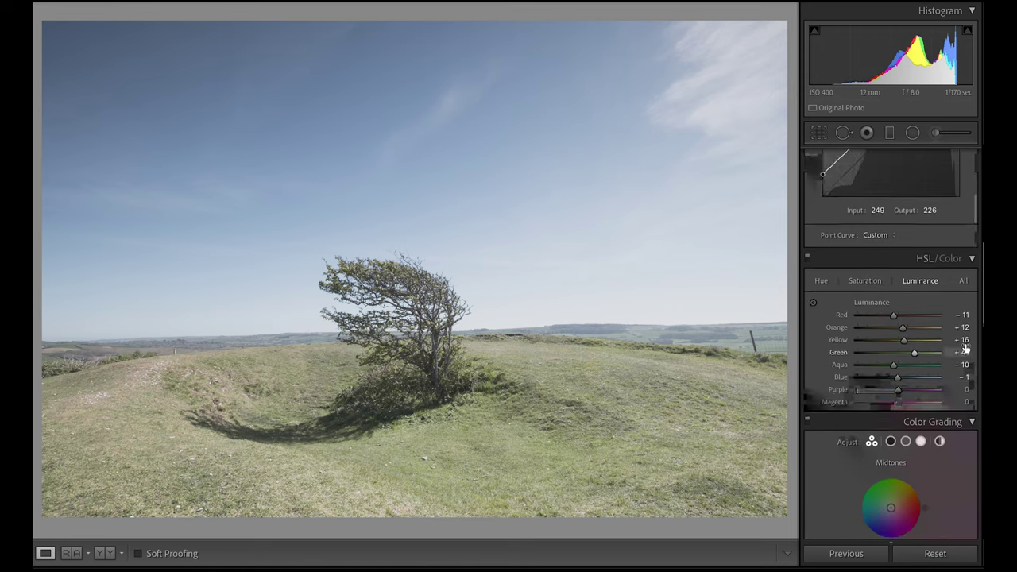
scroll(965, 347, "down", 2)
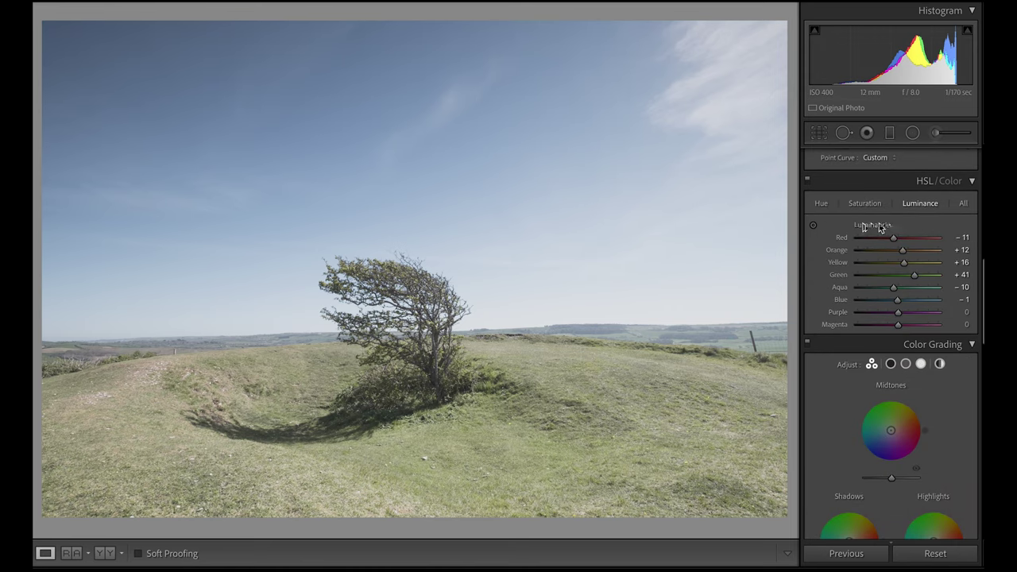
scroll(907, 224, "down", 12)
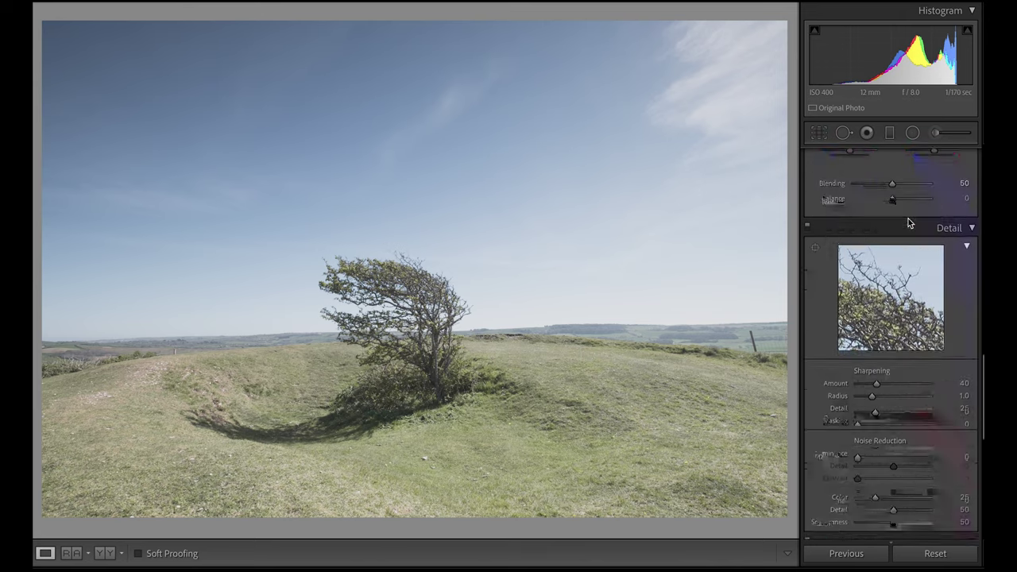
scroll(908, 218, "down", 10)
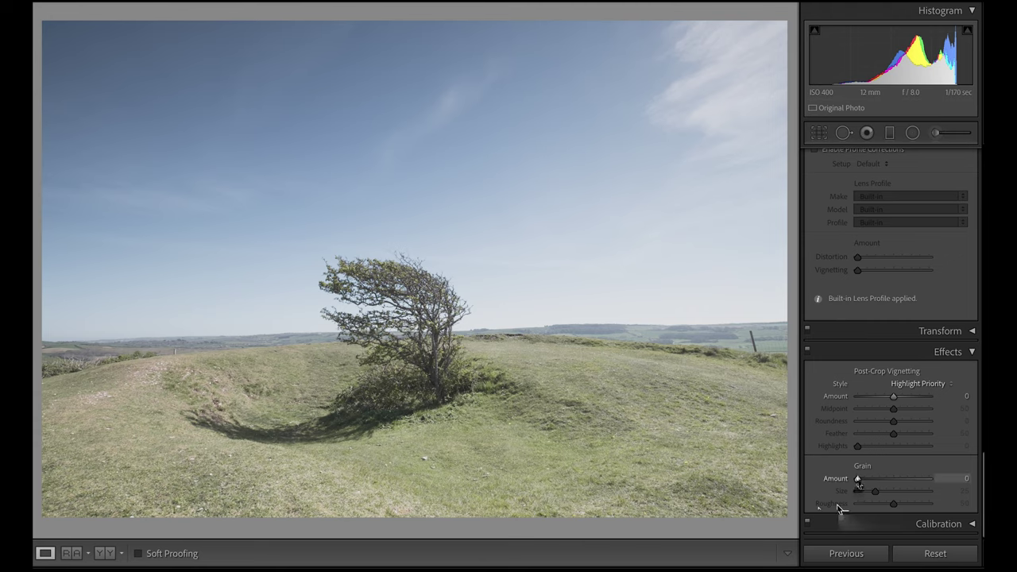
left_click_drag(857, 479, 857, 479)
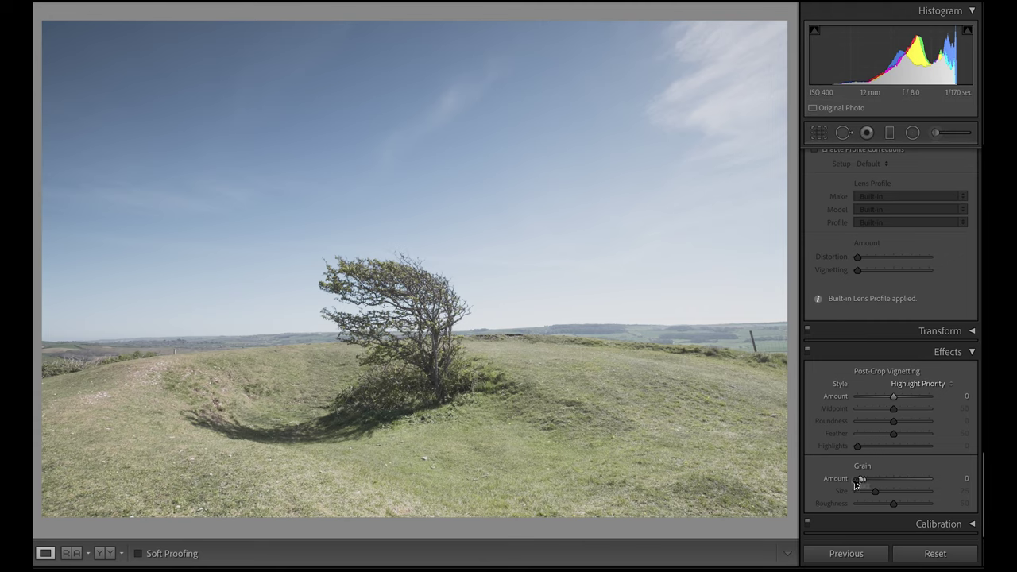
left_click(572, 391)
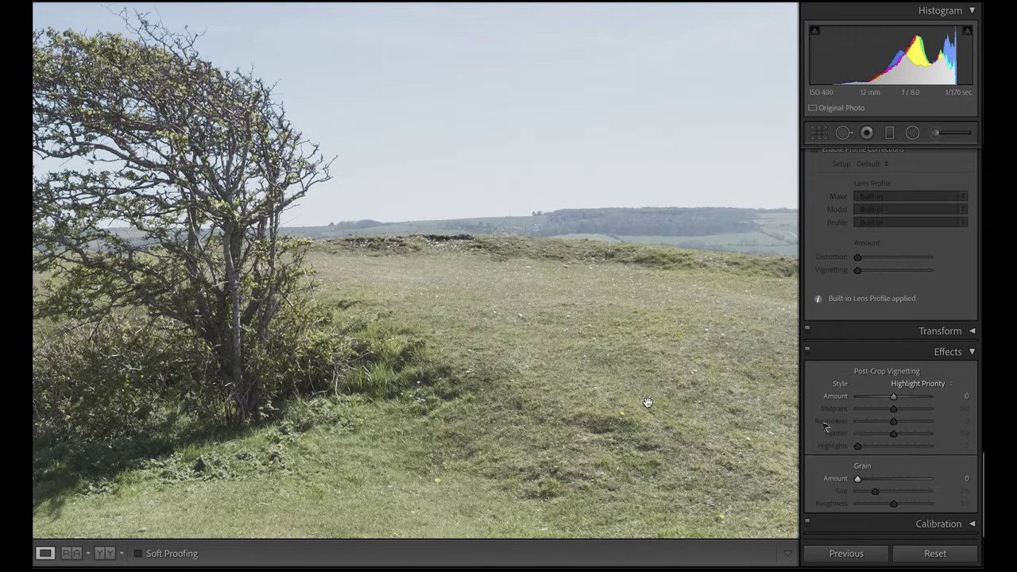
left_click_drag(858, 479, 871, 479)
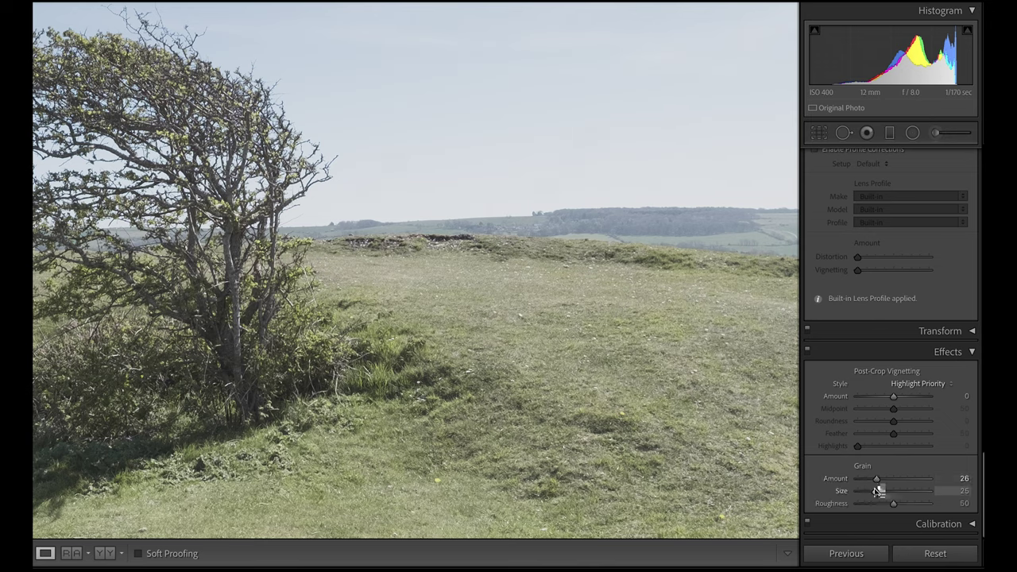
mouse_move(877, 478)
left_mouse_down()
mouse_move(885, 481)
mouse_move(874, 480)
mouse_move(872, 493)
mouse_move(925, 493)
mouse_move(874, 495)
mouse_move(866, 510)
mouse_move(889, 503)
mouse_move(883, 491)
left_mouse_up()
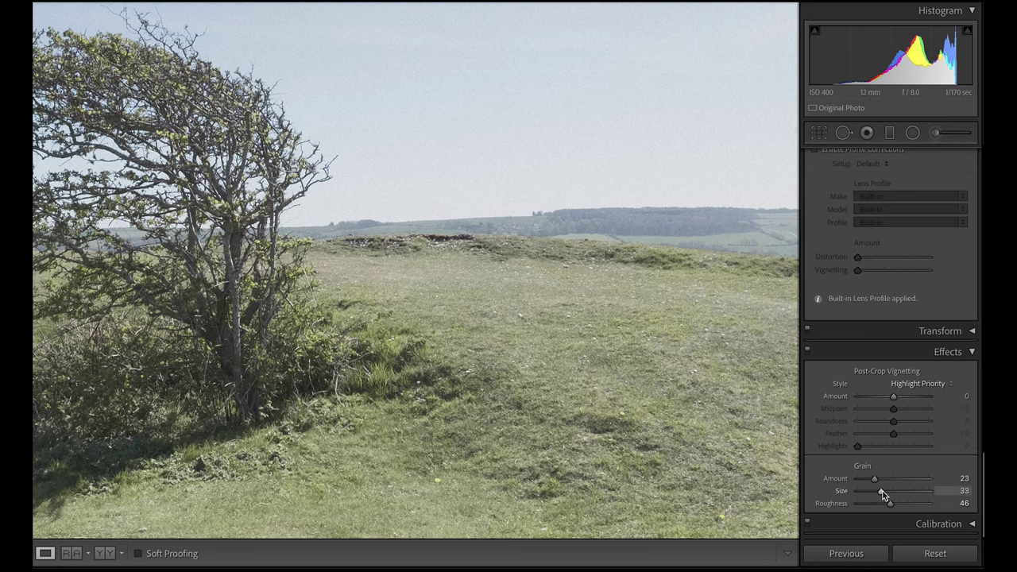
left_click(631, 298)
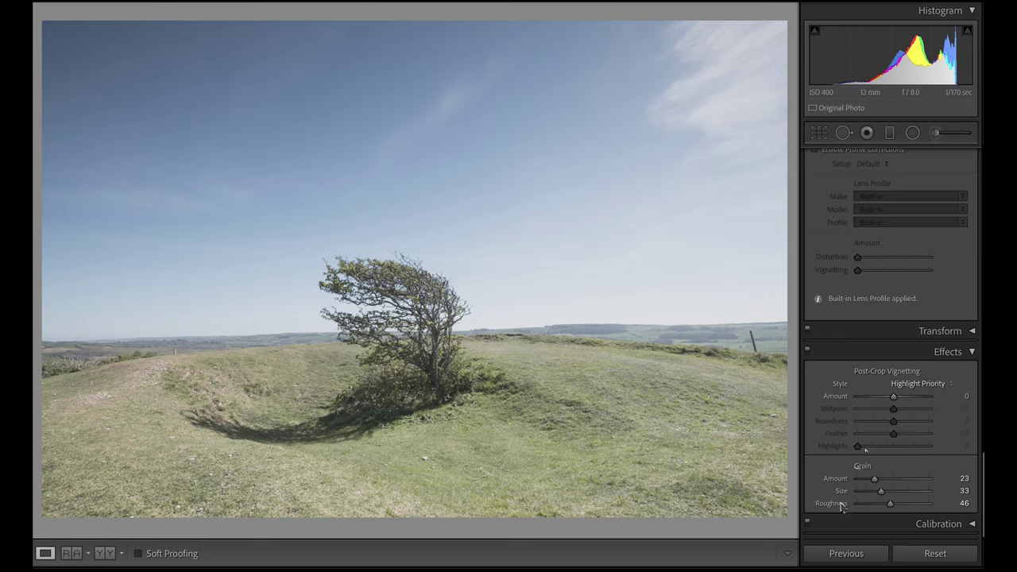
Reset all adjustments to compare with the original photo, and undo the reset
scroll(840, 503, "up", 6)
scroll(840, 503, "up", 10)
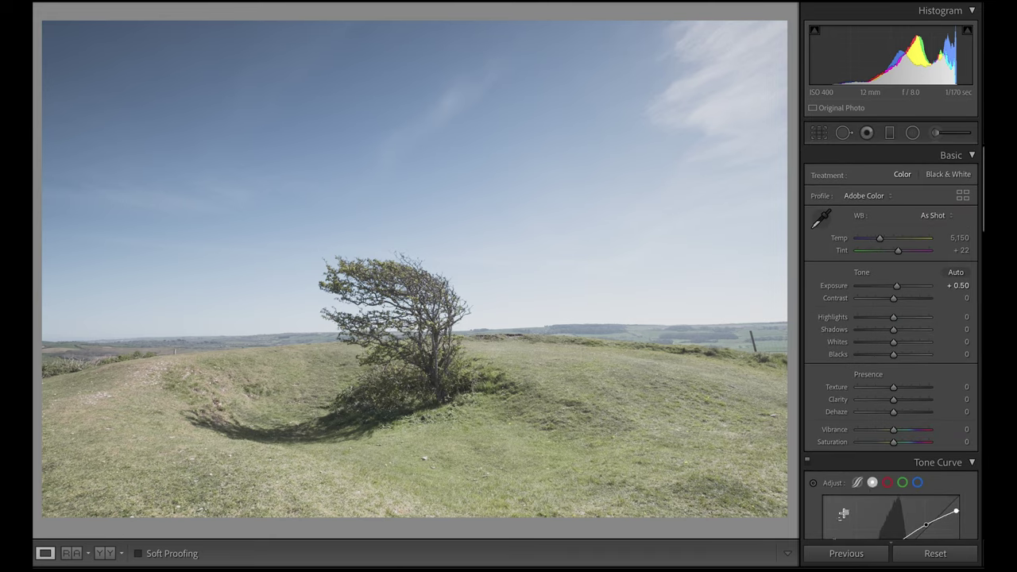
left_click(932, 554)
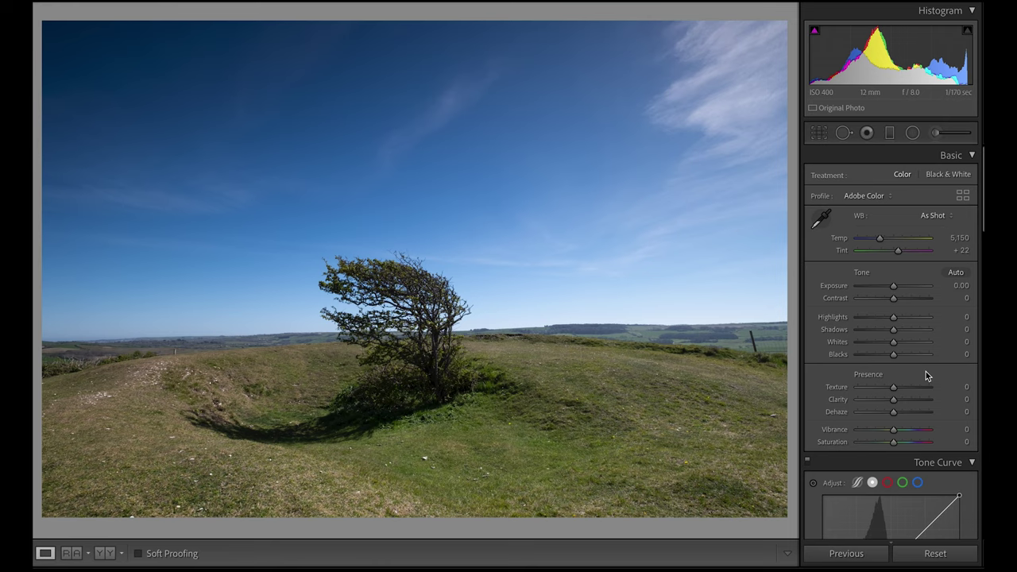
key("ctrl+z")
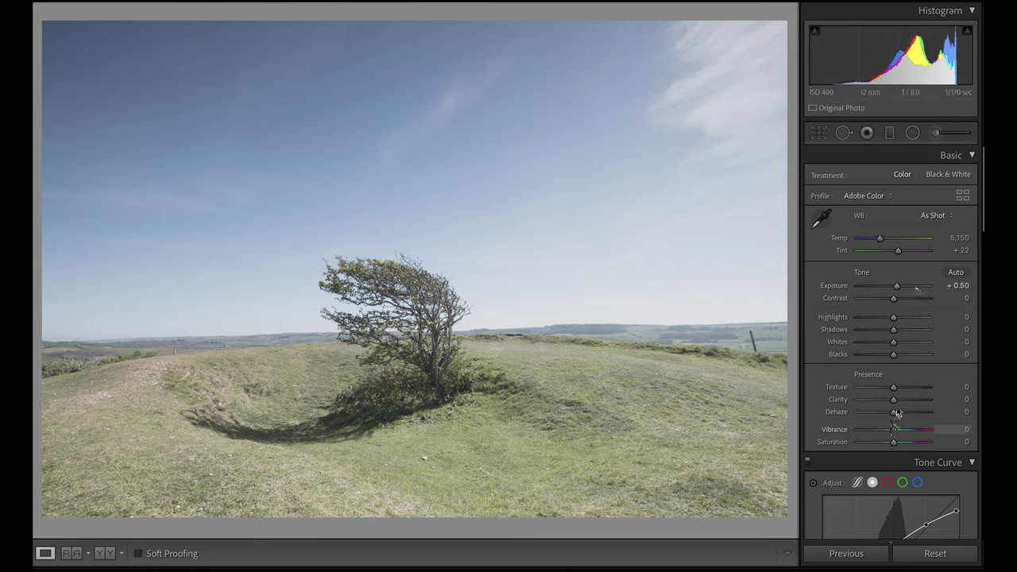
Increase the photo's vibrance to +28 and its saturation to +17
left_click_drag(893, 429, 899, 444)
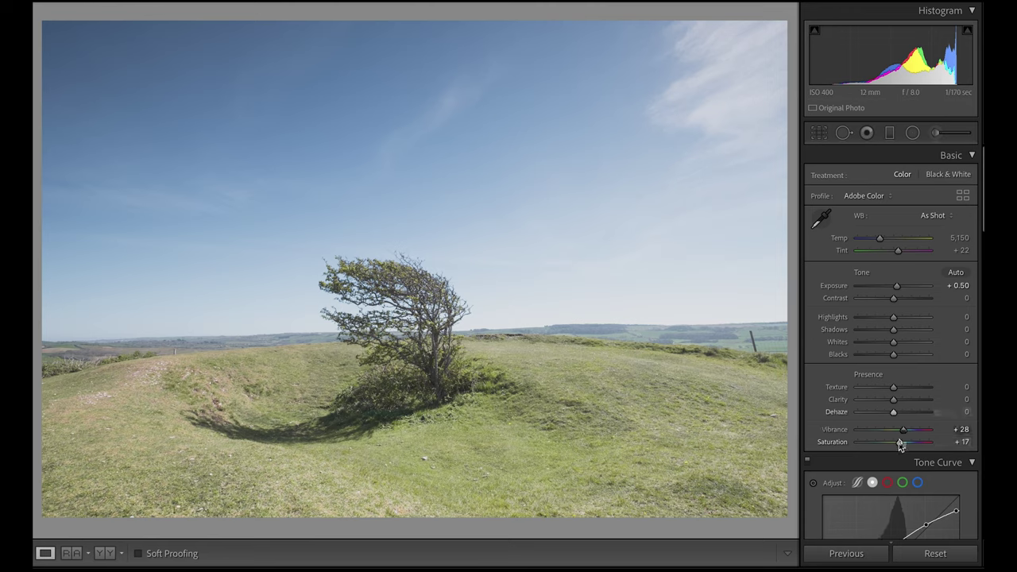
Set the photo's blacks to -9, contrast to +10, texture to +9 and clarity to +7
left_click_drag(895, 359, 888, 361)
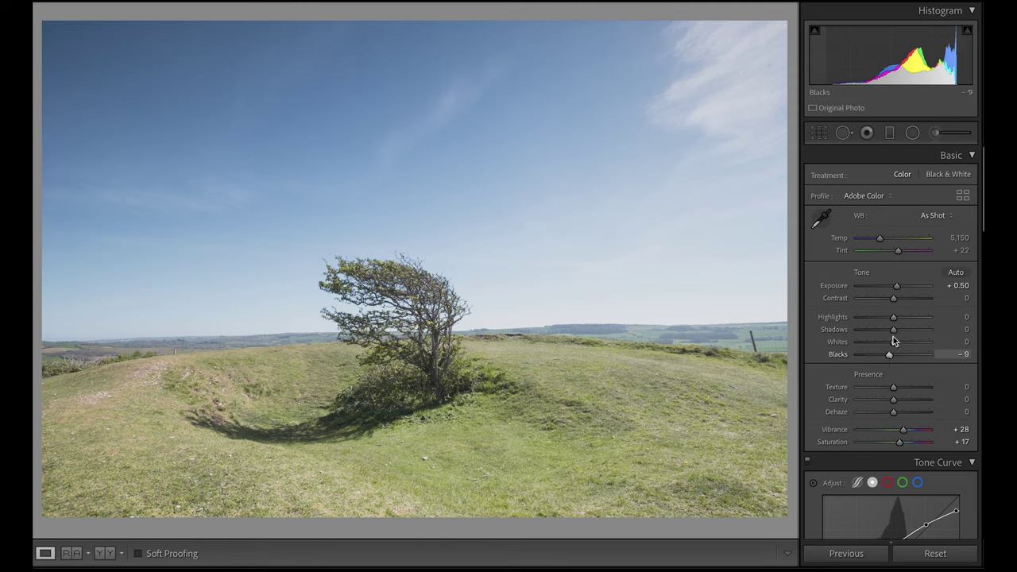
left_click_drag(893, 299, 896, 300)
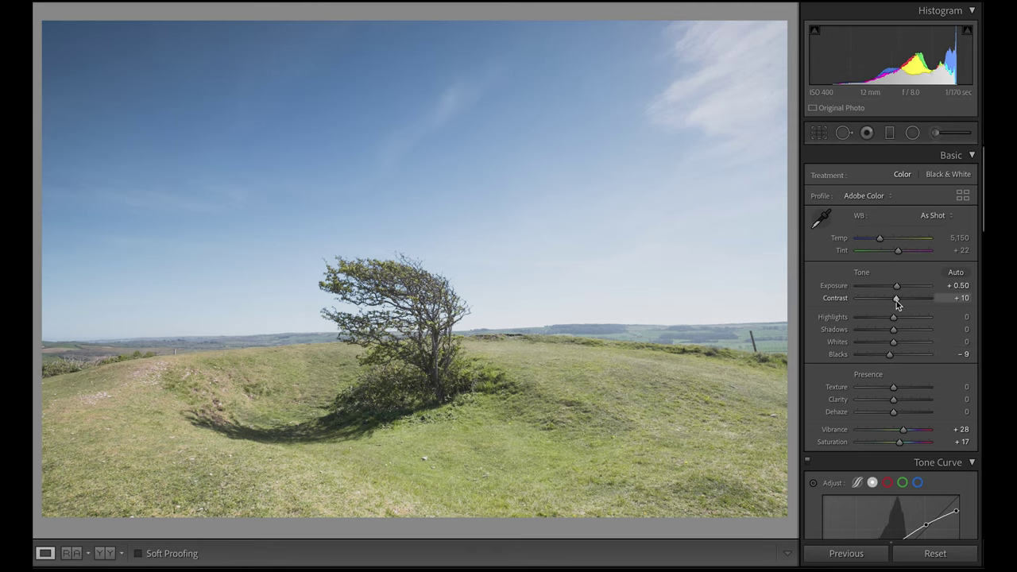
mouse_move(893, 388)
left_mouse_down()
mouse_move(896, 404)
mouse_move(895, 387)
mouse_move(883, 387)
mouse_move(896, 386)
left_mouse_up()
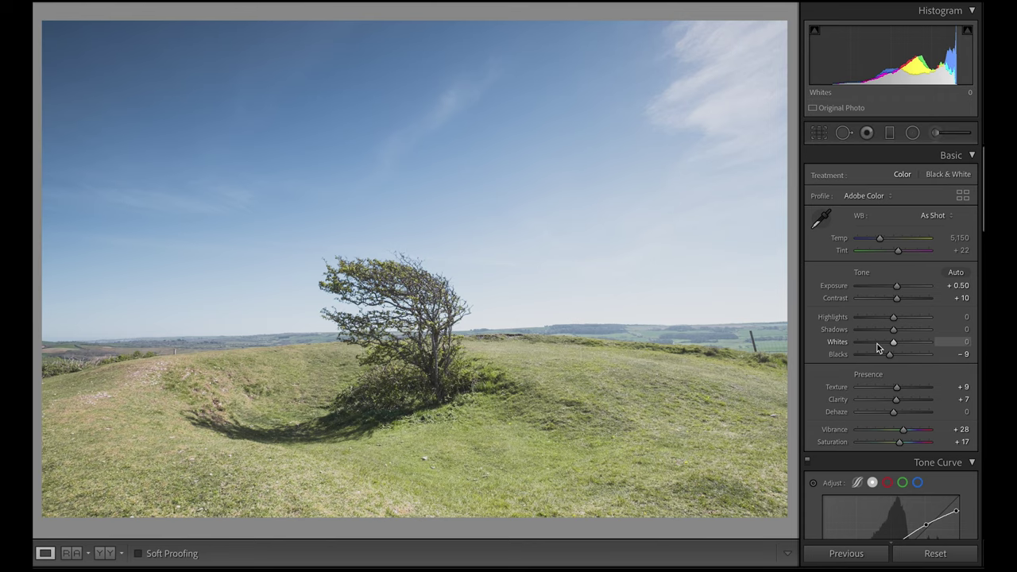
Try a 1 x 1 square crop, shifting the photo within the frame to reposition the tree
left_click(819, 133)
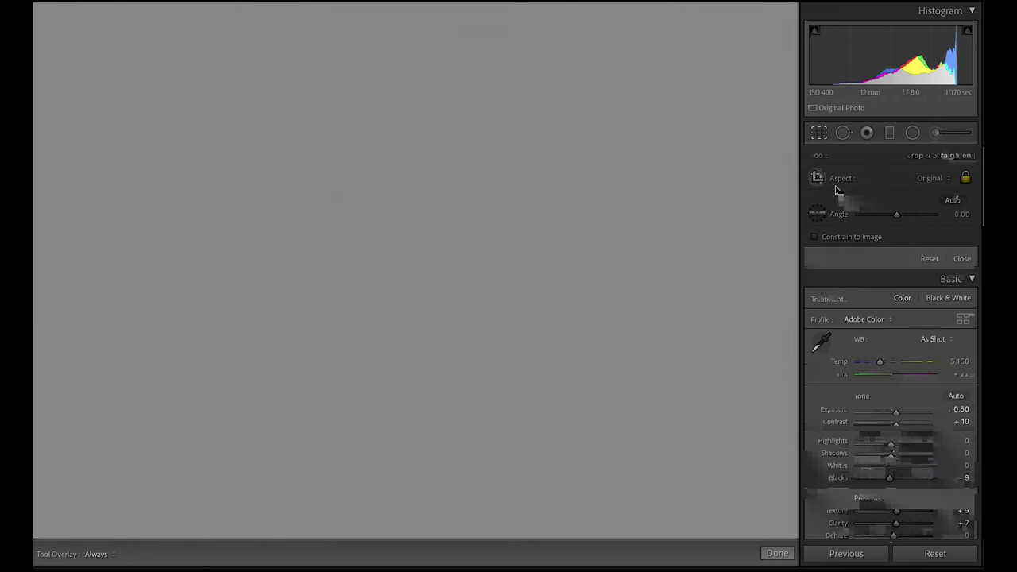
left_click(930, 177)
left_click(922, 214)
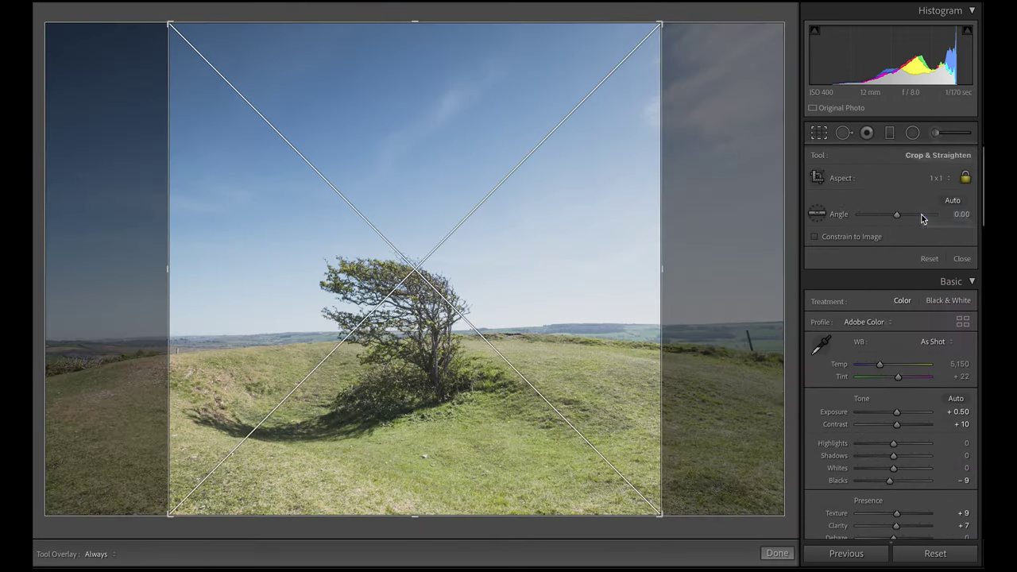
left_click_drag(491, 337, 523, 341)
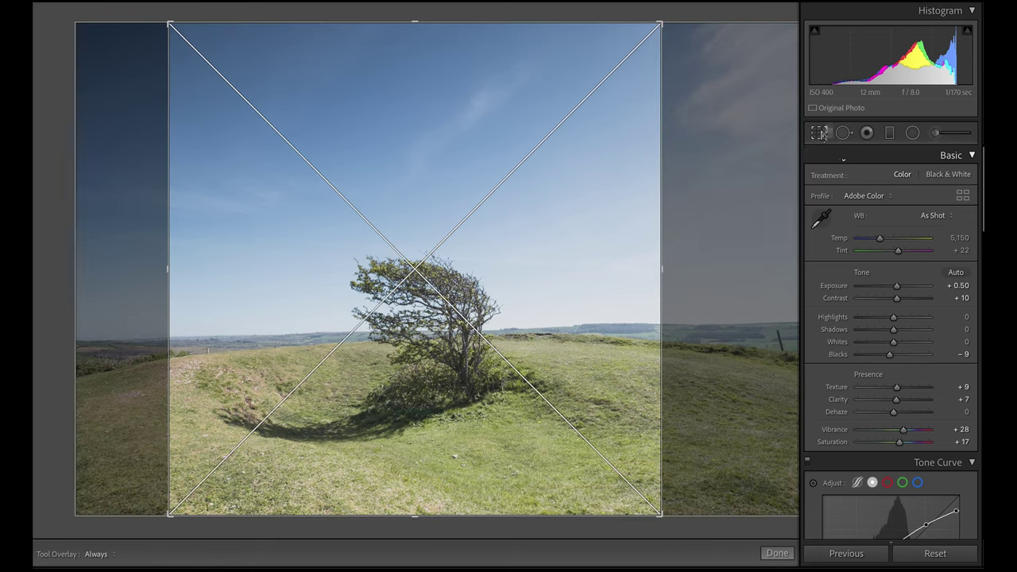
Return the crop to the As Shot aspect and finish cropping
left_click(818, 133)
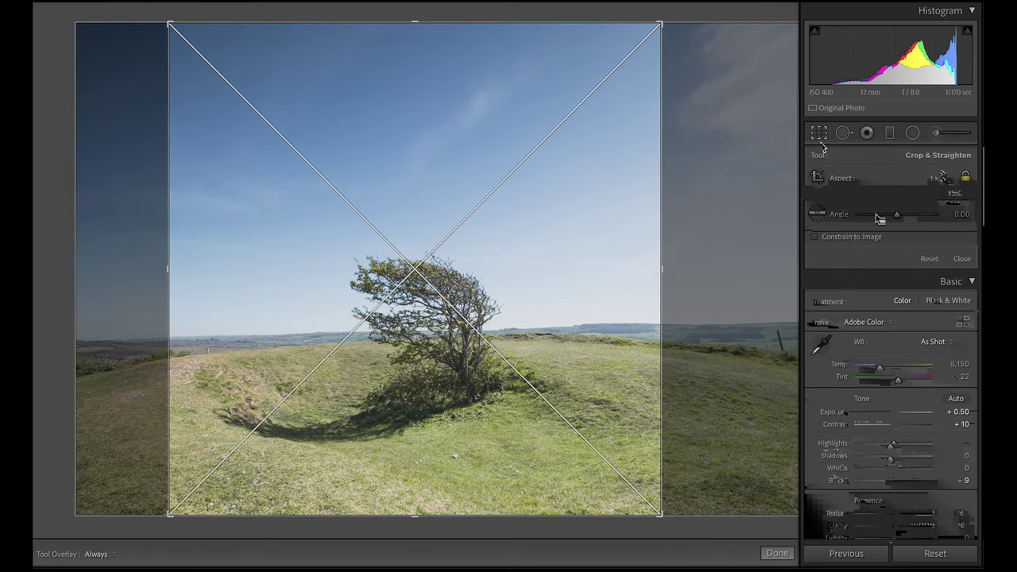
left_click(937, 178)
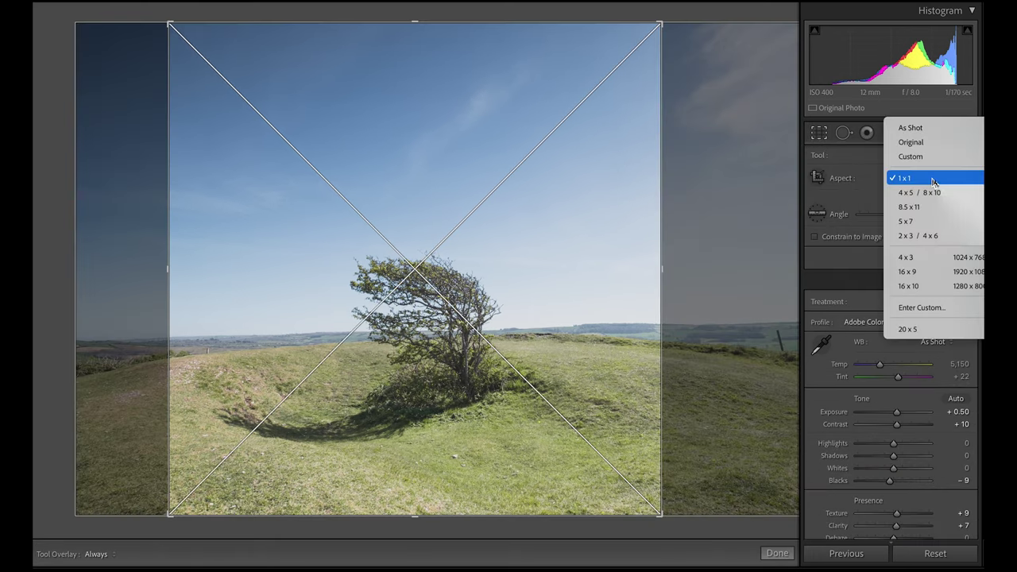
left_click(947, 129)
left_click(776, 553)
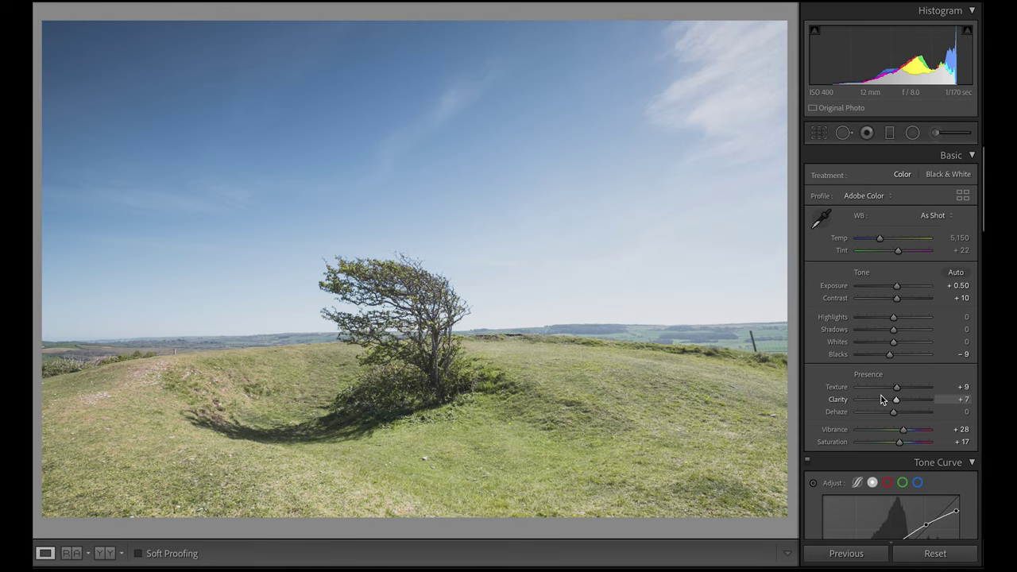
scroll(880, 400, "down", 10)
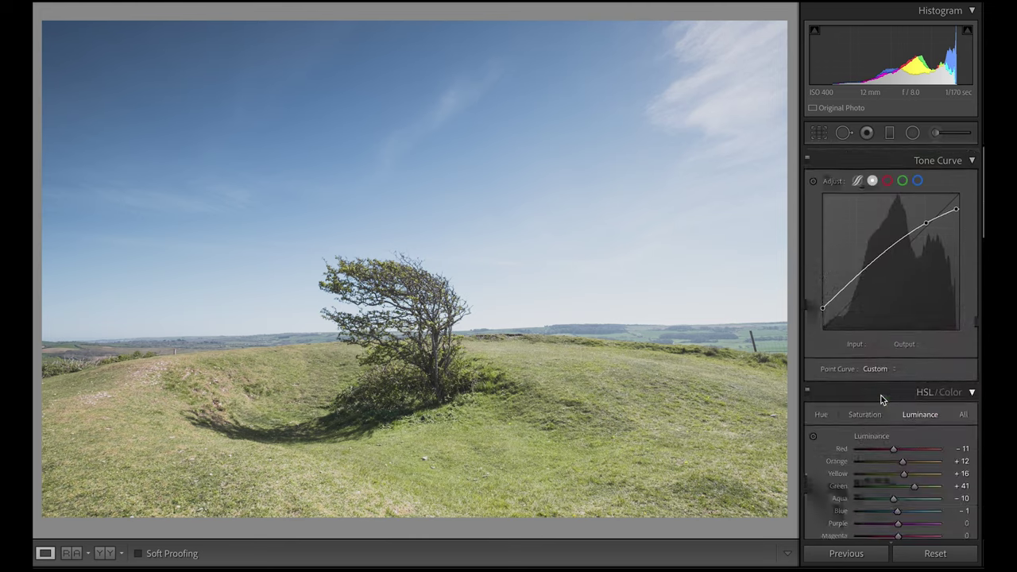
scroll(880, 400, "up", 1)
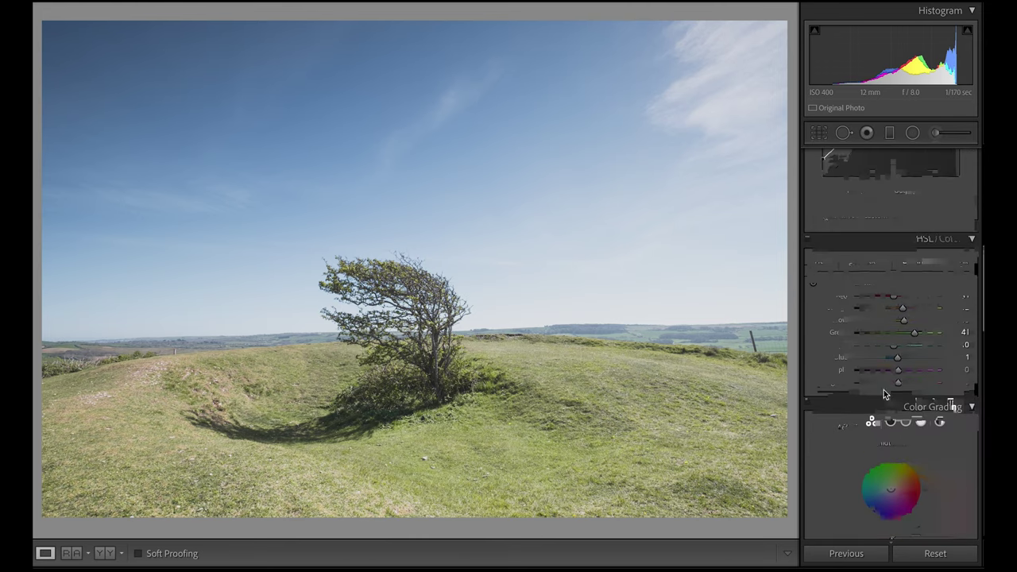
scroll(889, 336, "down", 12)
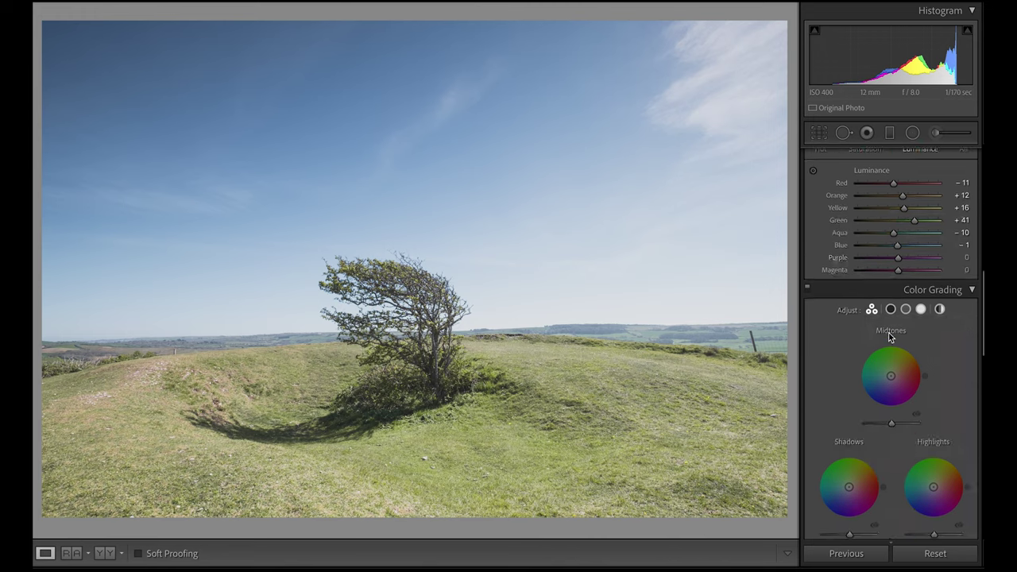
scroll(888, 337, "up", 12)
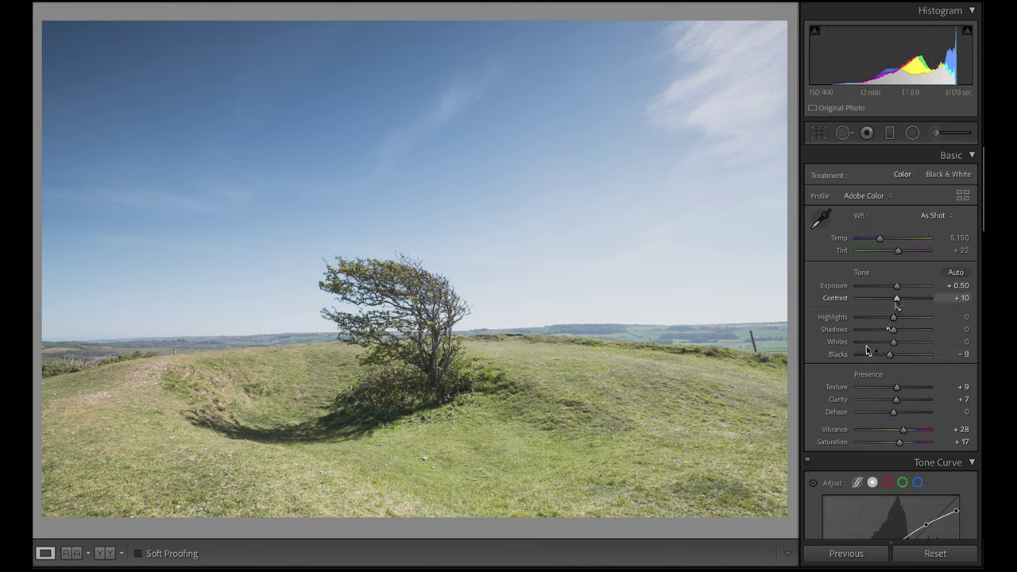
Fine-tune the photo with contrast +13, texture +8, clarity +12 and exposure +0.65
left_click_drag(898, 300, 897, 299)
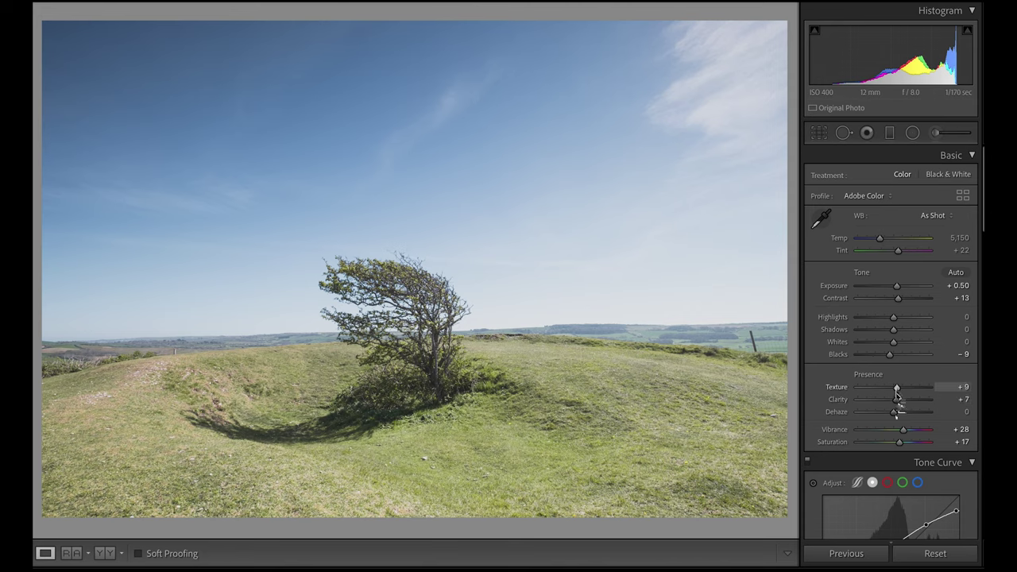
mouse_move(896, 388)
left_mouse_down()
mouse_move(899, 403)
mouse_move(894, 388)
left_mouse_up()
left_click_drag(898, 291, 899, 289)
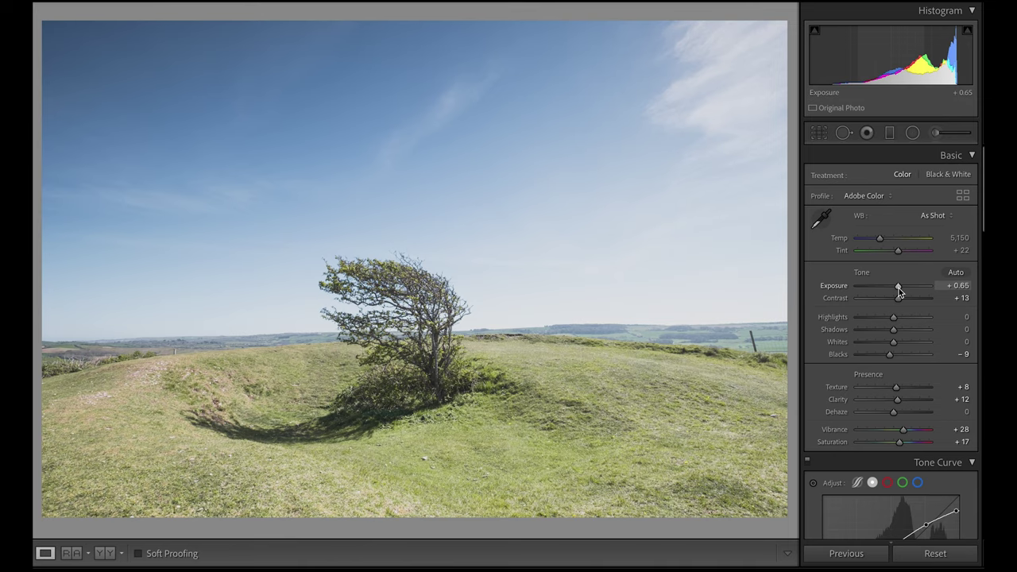